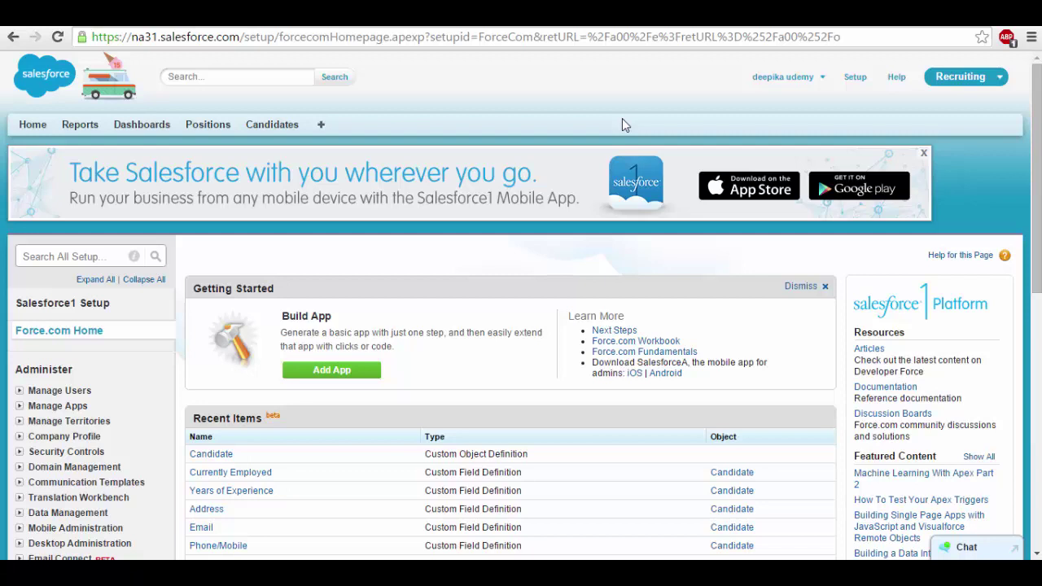
Step: Start a new Position record from the Positions tab
left_click(207, 126)
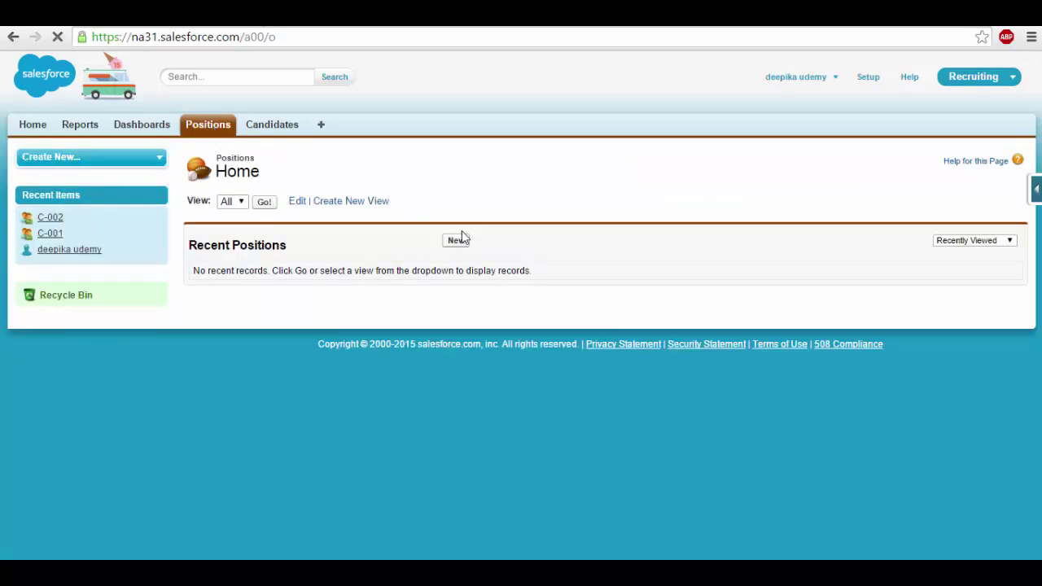
left_click(457, 241)
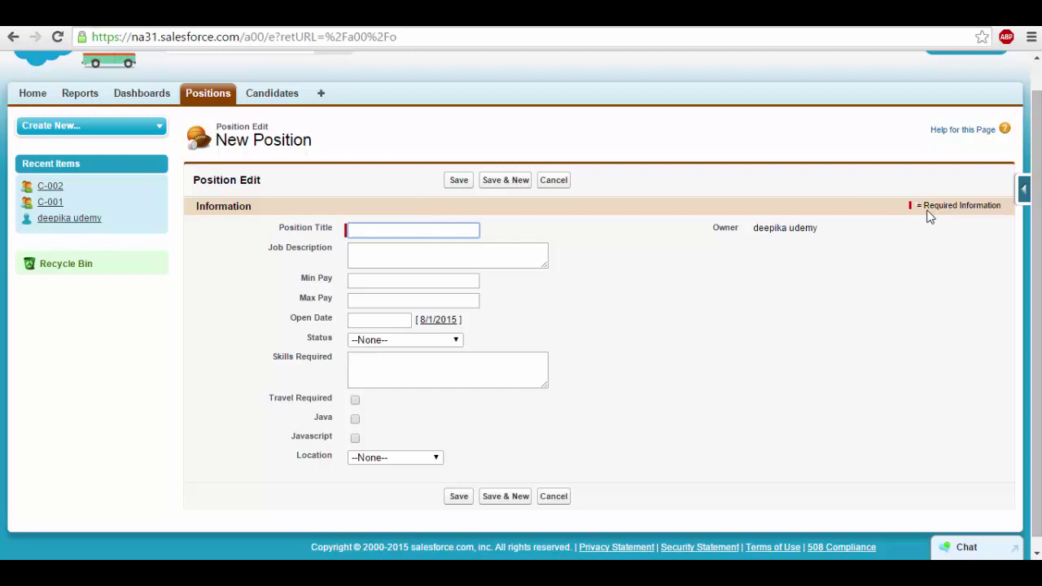
Step: Open Edit Layout for Position pages and dismiss the Add Report Charts tip
mouse_move(1024, 192)
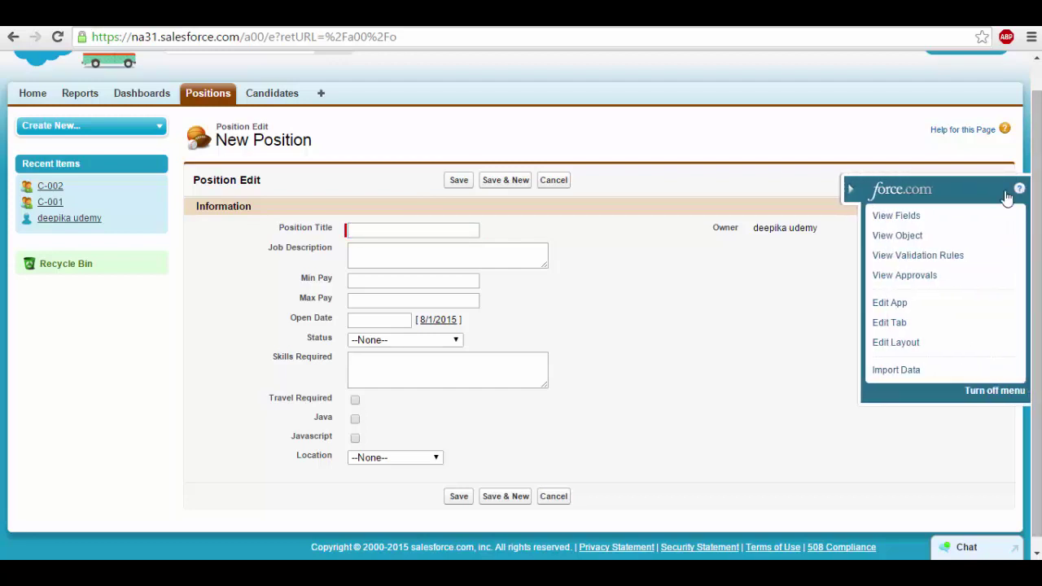
left_click(907, 349)
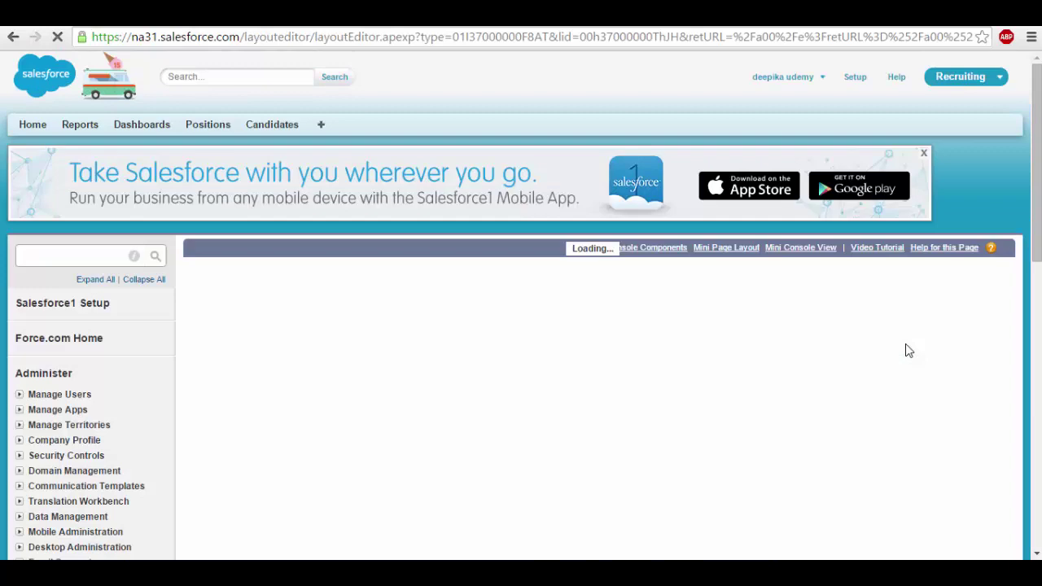
scroll(1036, 263, "down", 4)
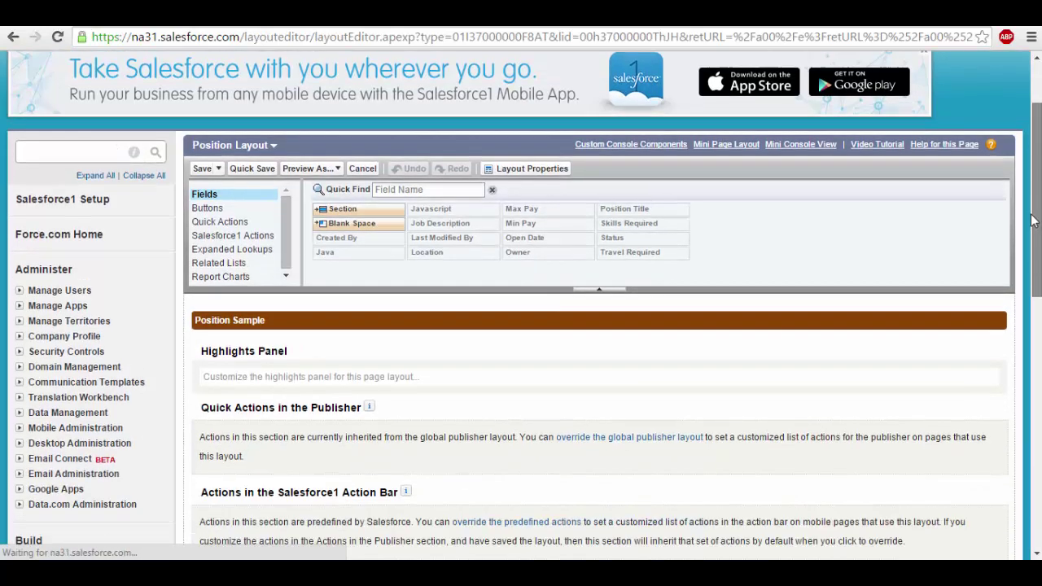
scroll(1037, 262, "down", 3)
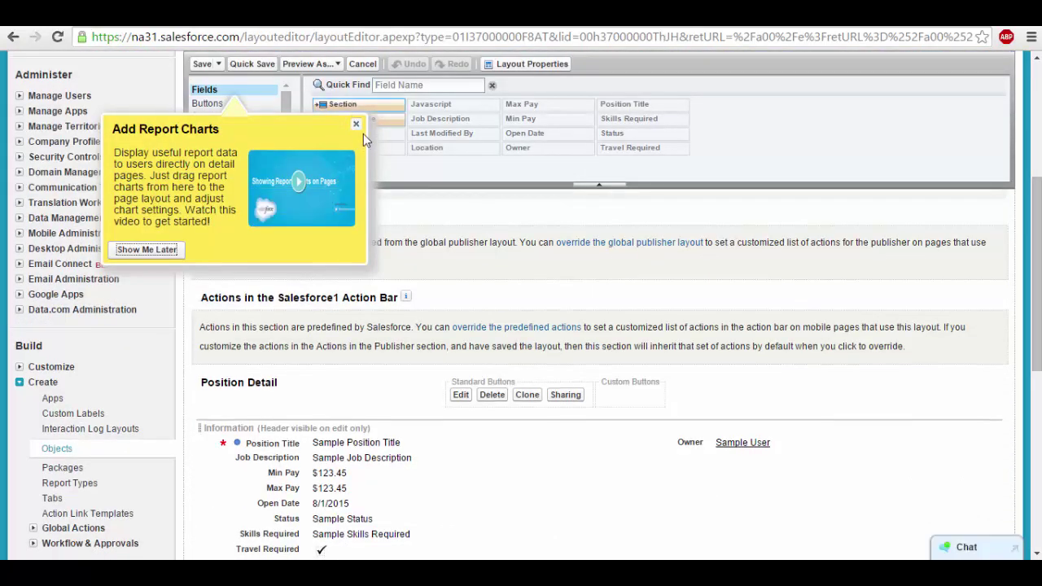
left_click(355, 124)
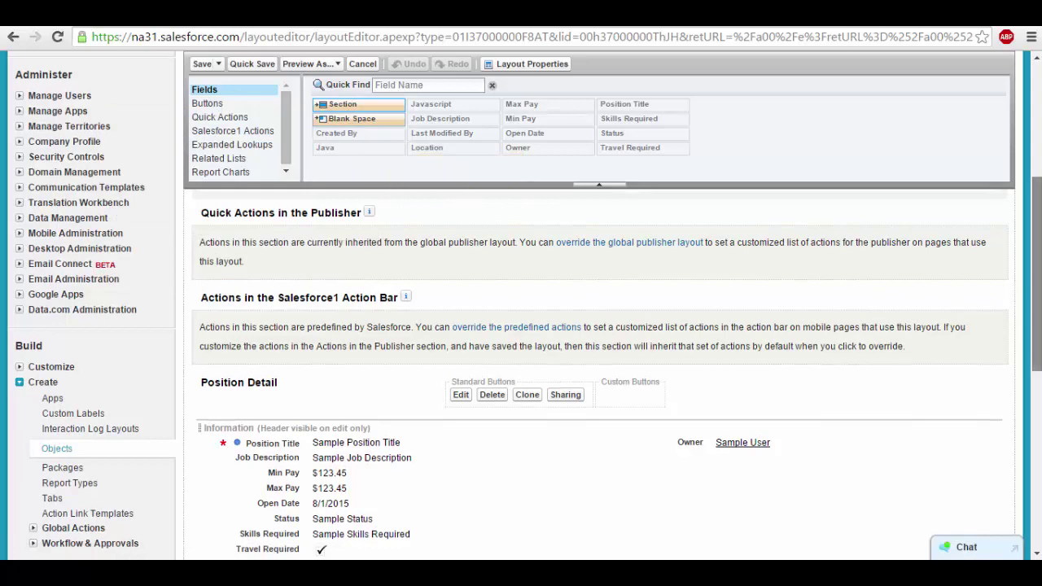
scroll(409, 390, "down", 2)
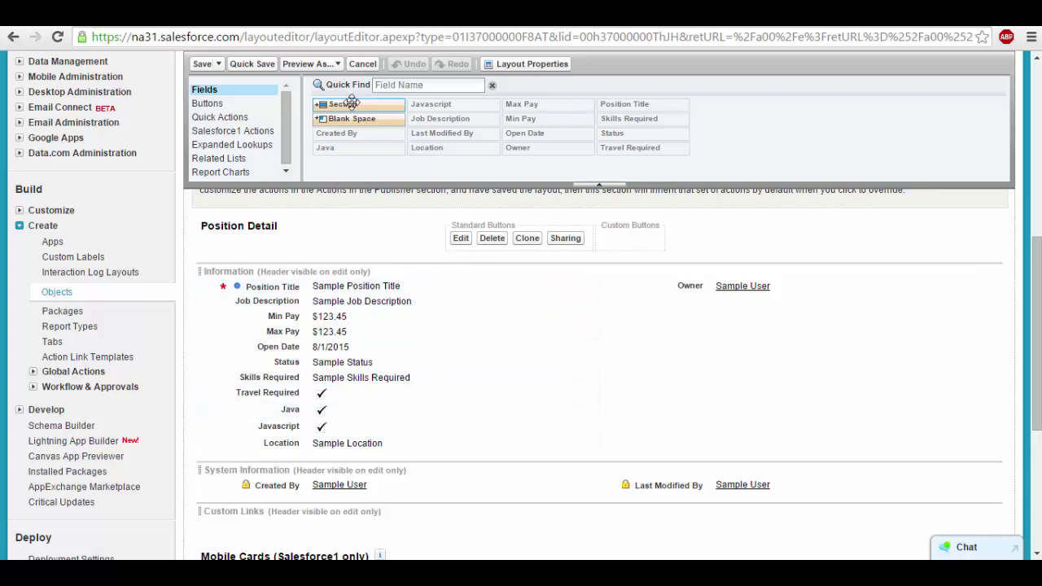
Step: Insert a 2-Column section named Compensation beneath the Location field
left_click_drag(330, 106, 269, 450)
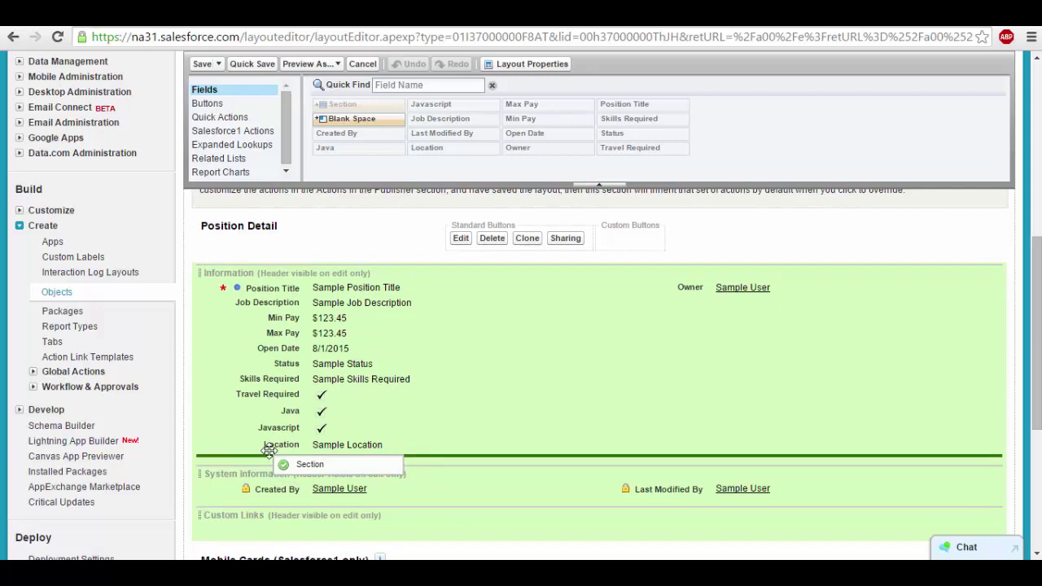
left_click_drag(269, 450, 269, 451)
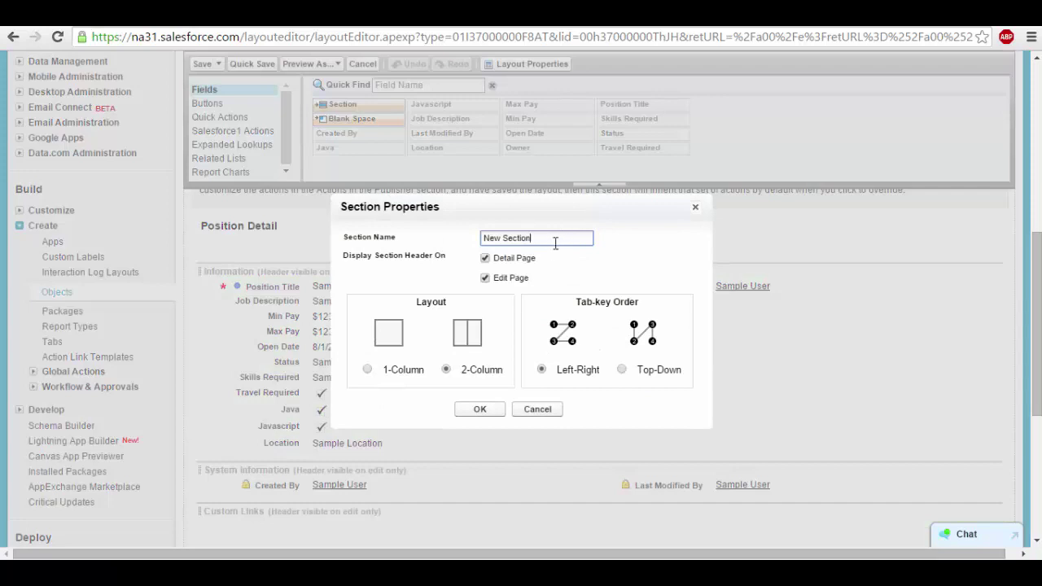
left_click_drag(549, 237, 465, 244)
type("Compensation")
key("Tab")
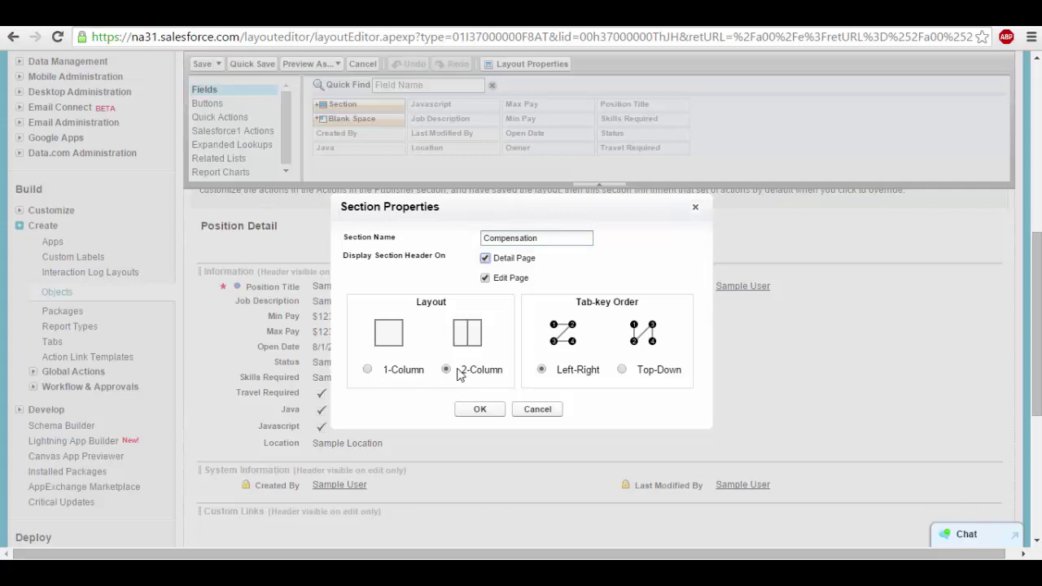
left_click(478, 411)
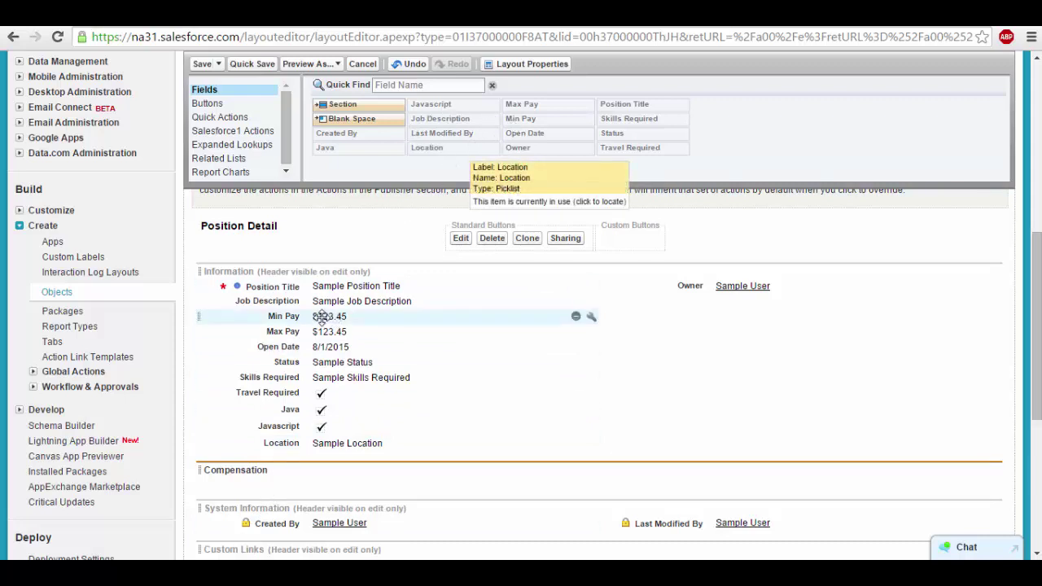
Step: Place Min Pay in Compensation's left column and Max Pay in its right column
left_click_drag(321, 317, 533, 120)
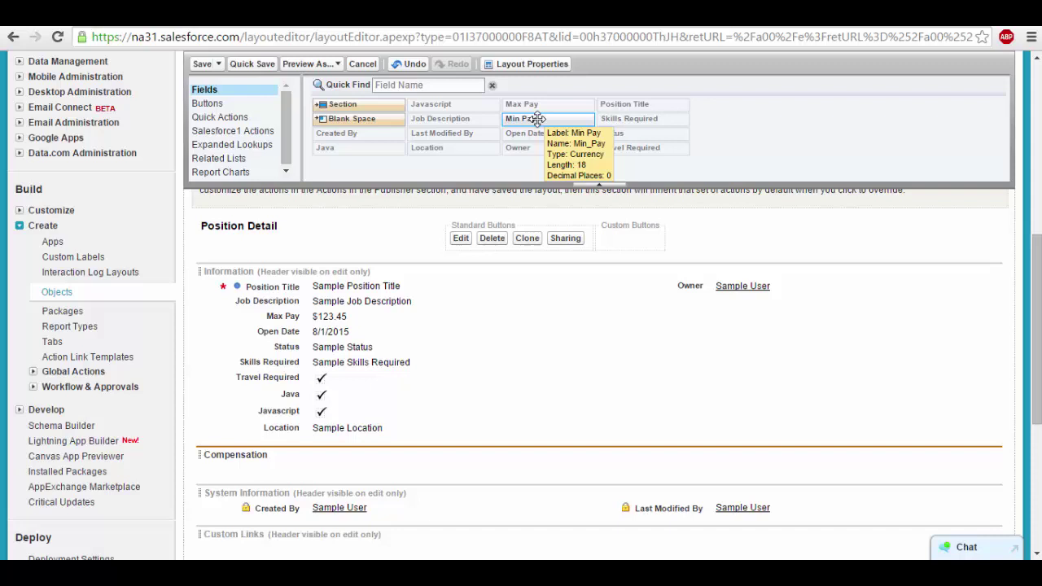
left_click_drag(537, 118, 349, 460)
left_click_drag(285, 316, 680, 454)
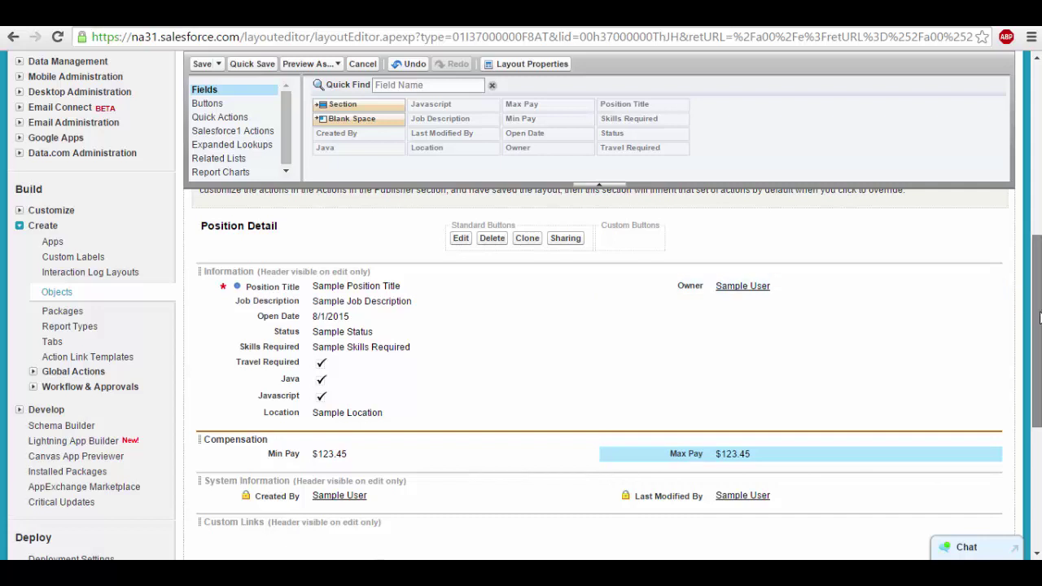
mouse_move(1037, 281)
left_mouse_down()
mouse_move(1037, 317)
mouse_move(1037, 300)
left_mouse_up()
Step: Insert a 1-Column section named Required Language beneath Compensation
left_click_drag(350, 106, 238, 439)
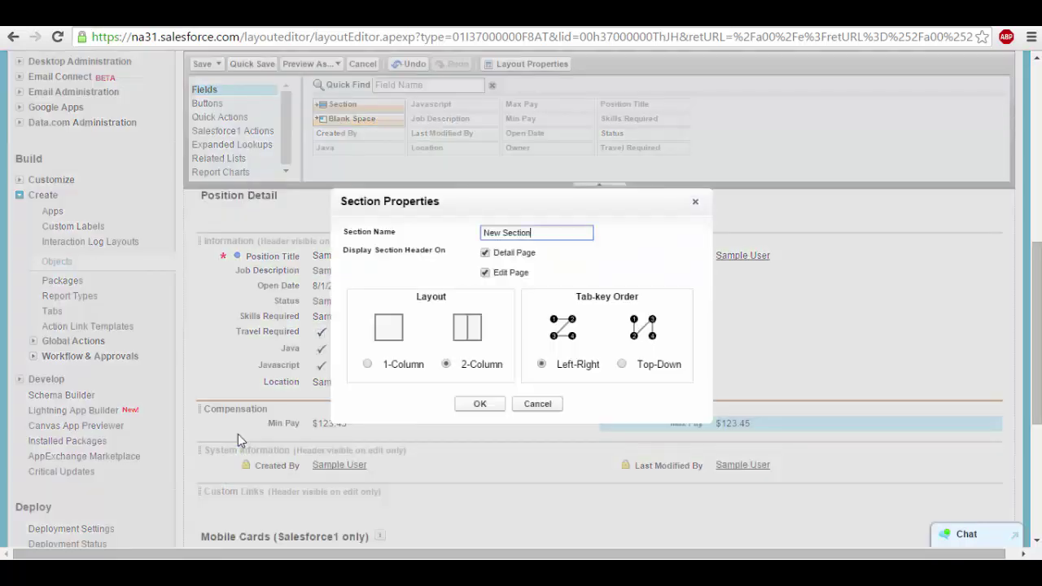
left_click_drag(561, 233, 422, 258)
type("E")
left_click(367, 364)
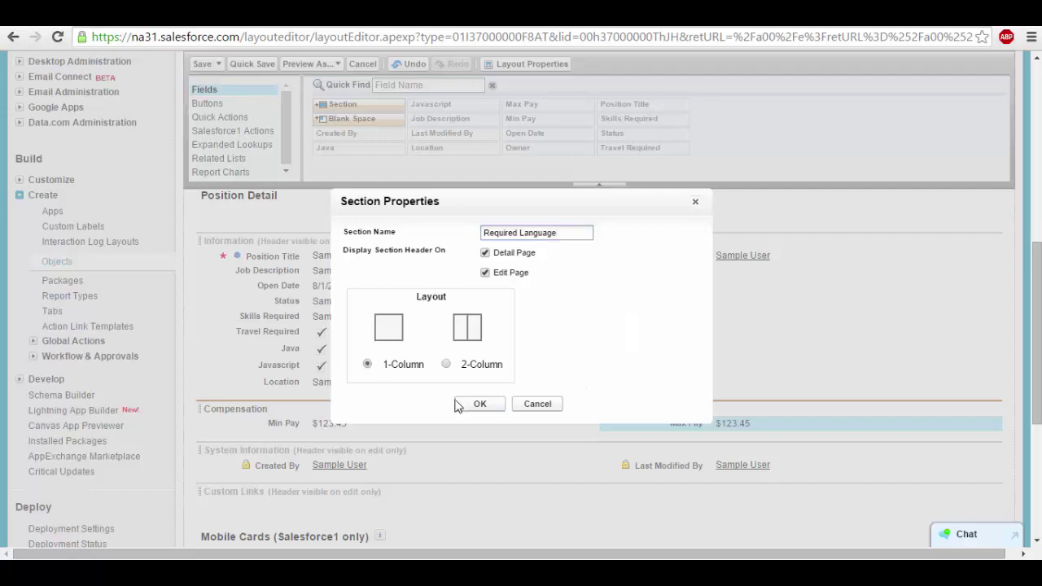
left_click(480, 403)
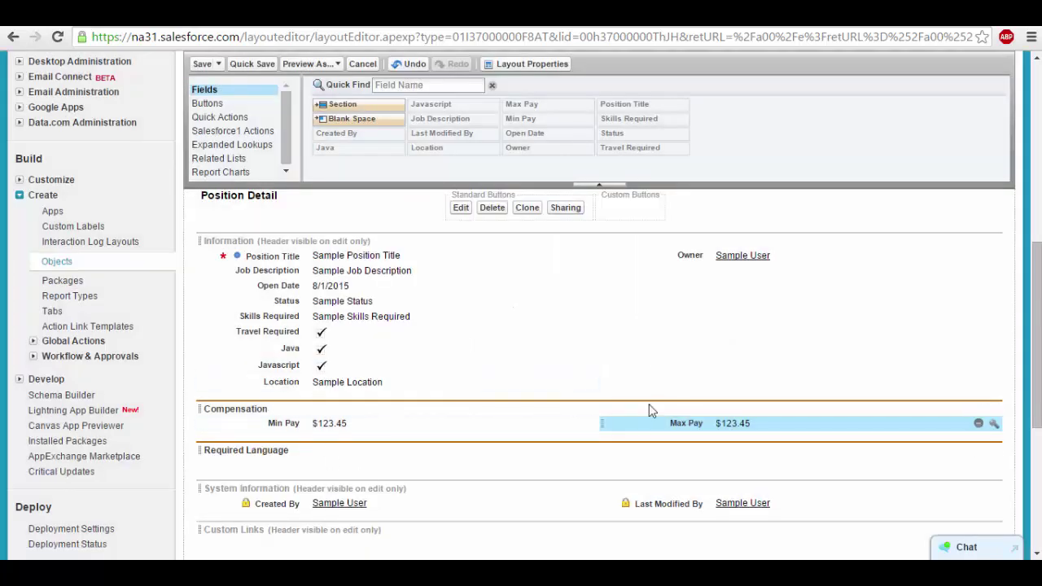
Step: Move Java and Javascript into Required Language and save the Position layout
mouse_move(1037, 300)
left_mouse_down()
mouse_move(1038, 277)
mouse_move(1039, 307)
left_mouse_up()
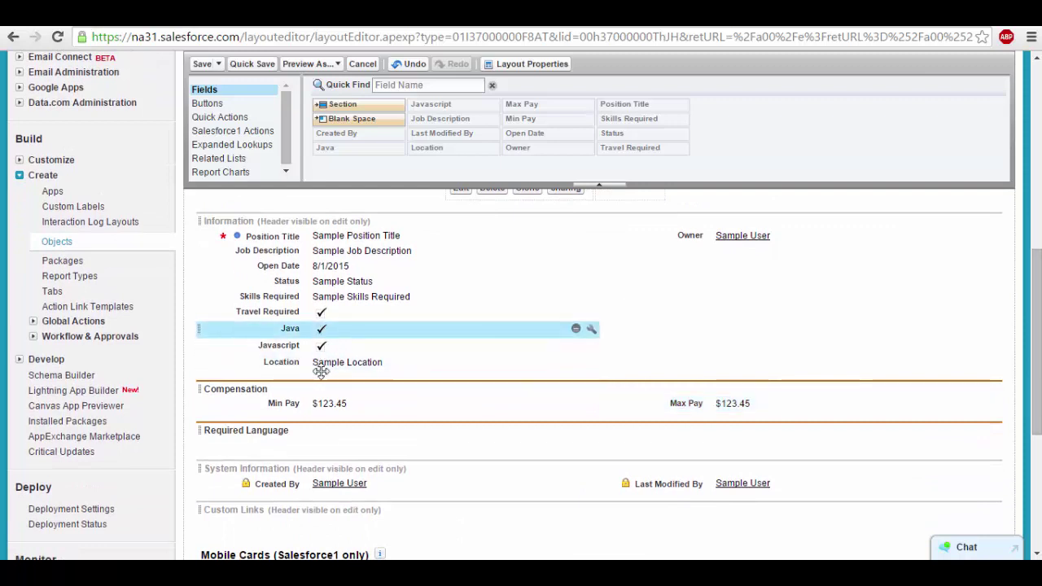
left_click_drag(322, 372, 318, 454)
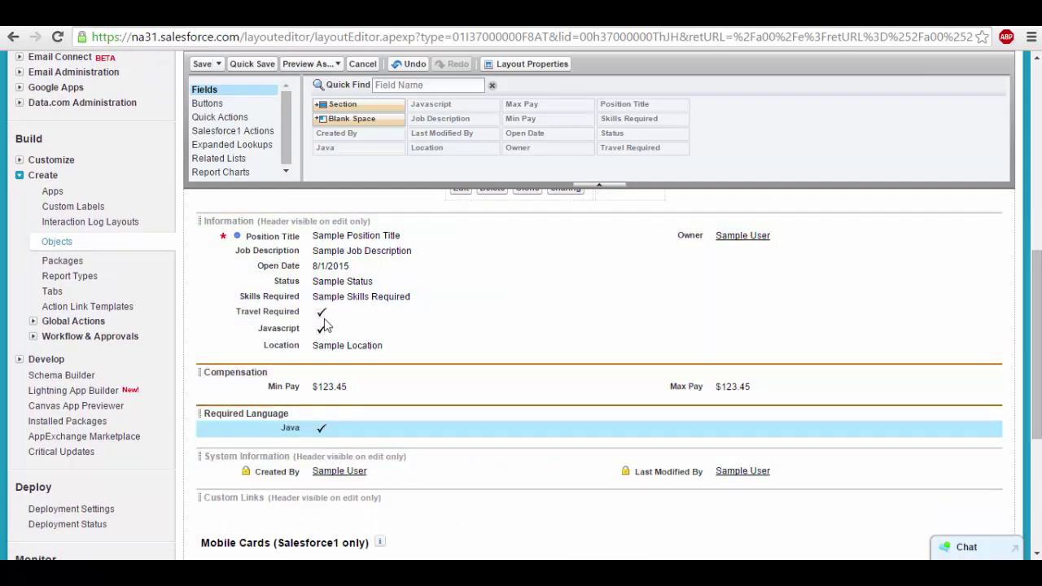
left_click_drag(323, 328, 299, 437)
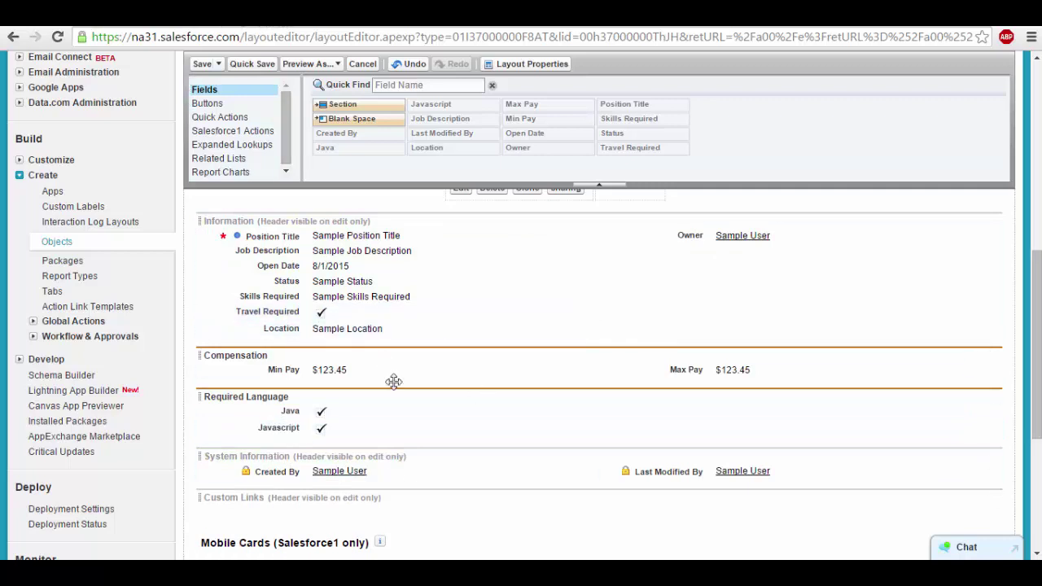
left_click(202, 64)
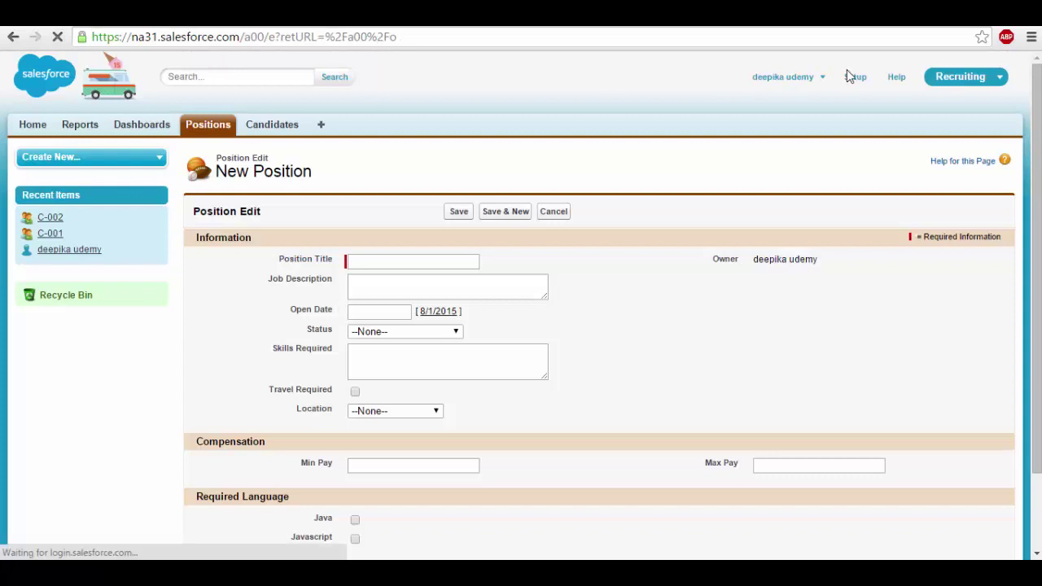
Step: Review the new form's Information, Compensation and Required Language section headings
scroll(1038, 224, "down", 1)
scroll(1039, 224, "down", 1)
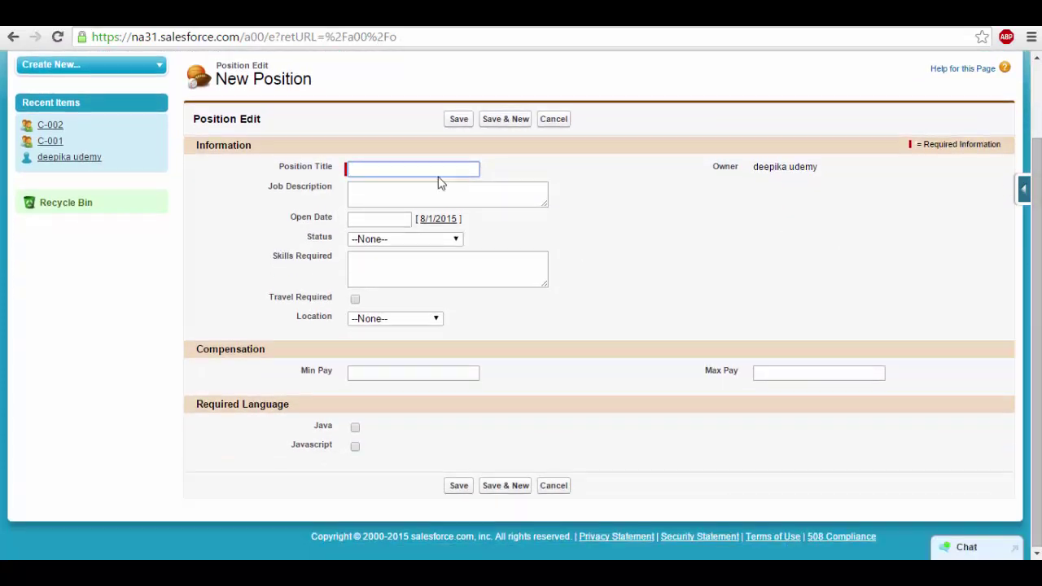
scroll(425, 244, "up", 1)
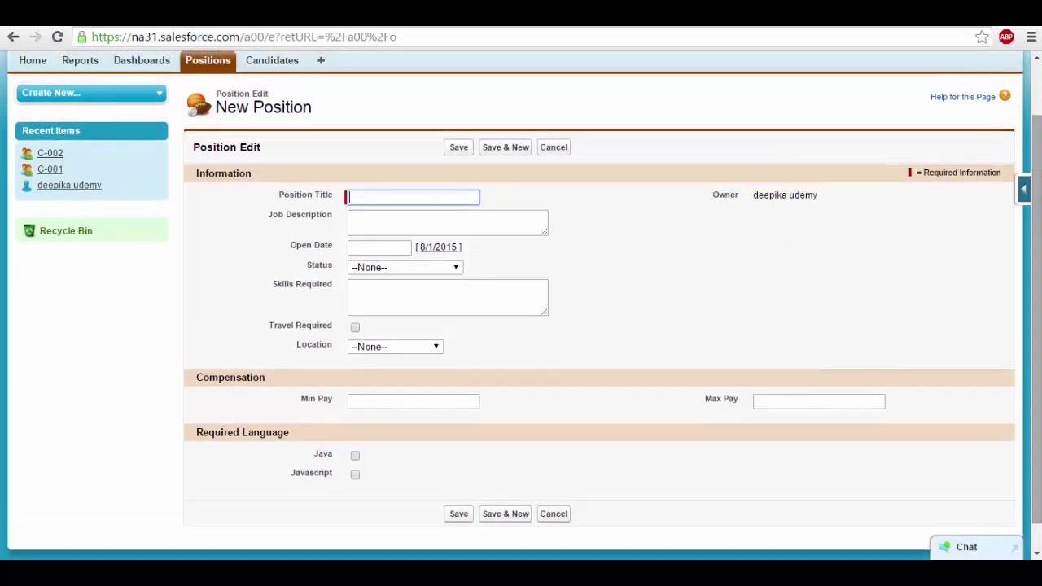
left_click_drag(277, 180, 197, 178)
left_click(191, 254)
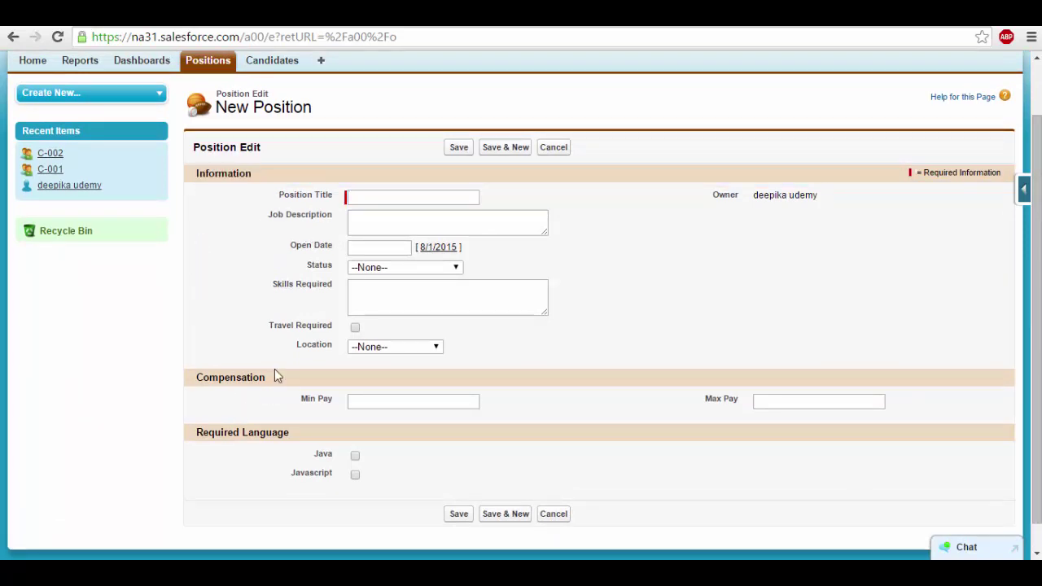
left_click_drag(275, 372, 201, 380)
left_click_drag(295, 437, 204, 434)
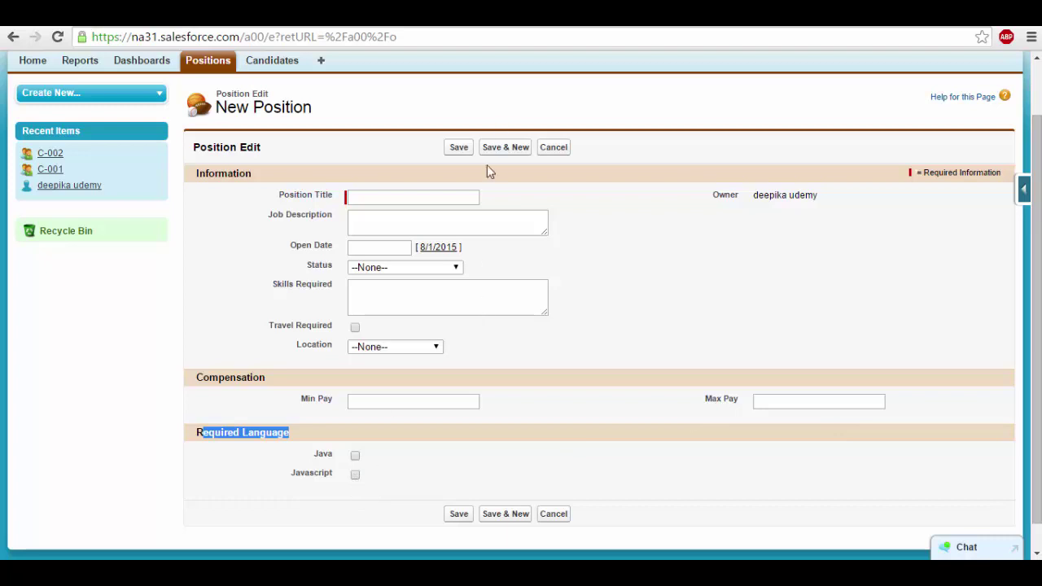
Step: Enter a job description, choose London,England, tick Java, and save with no title
left_click(374, 194)
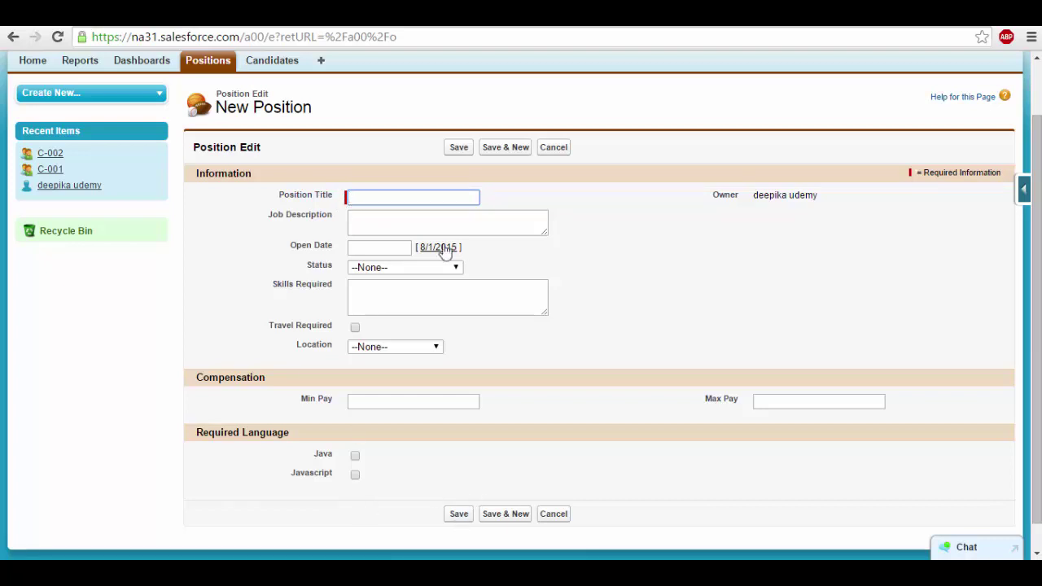
left_click(358, 224)
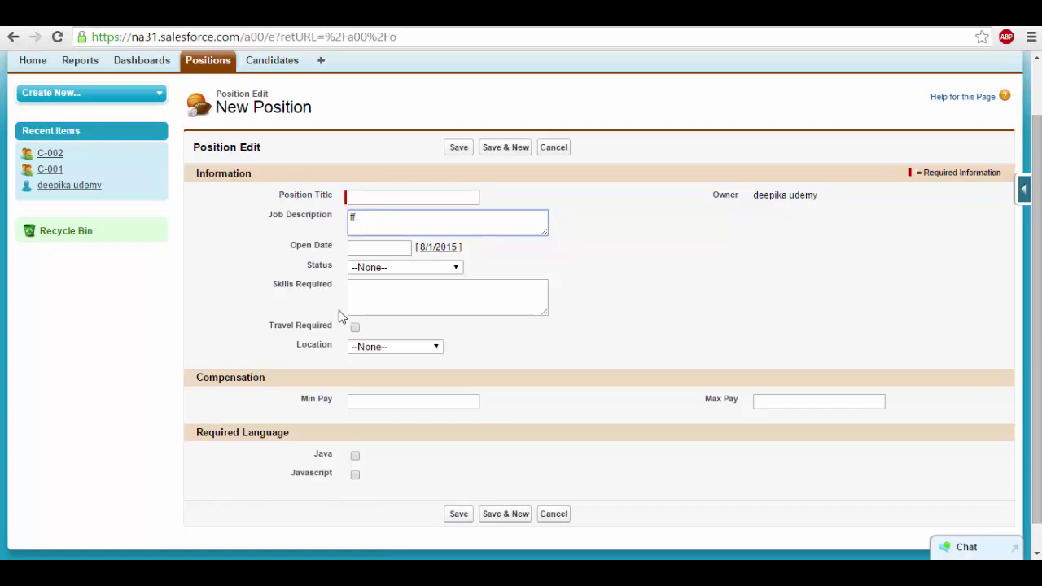
left_click(391, 348)
left_click(383, 383)
left_click(355, 457)
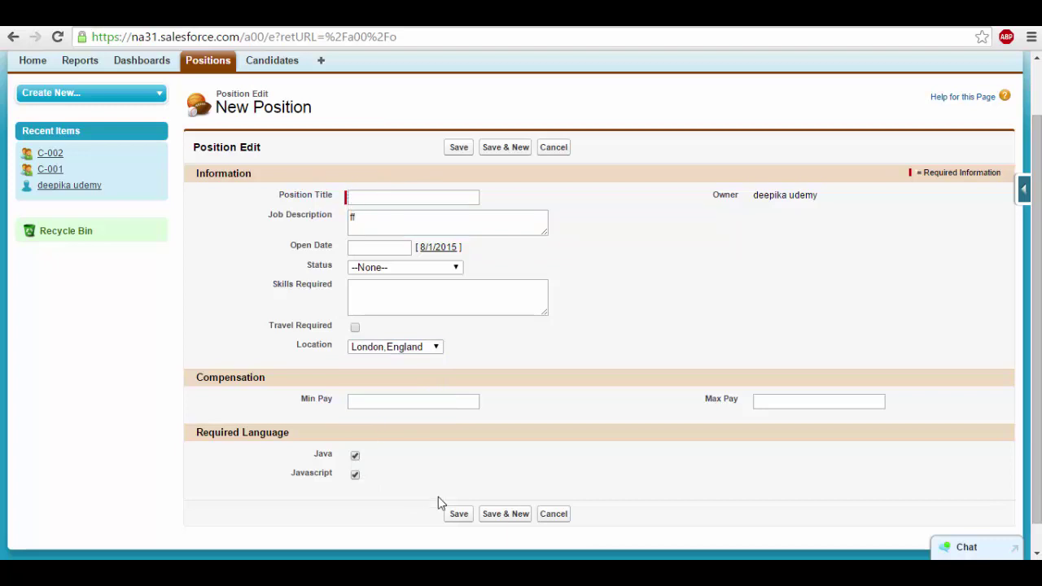
left_click(469, 518)
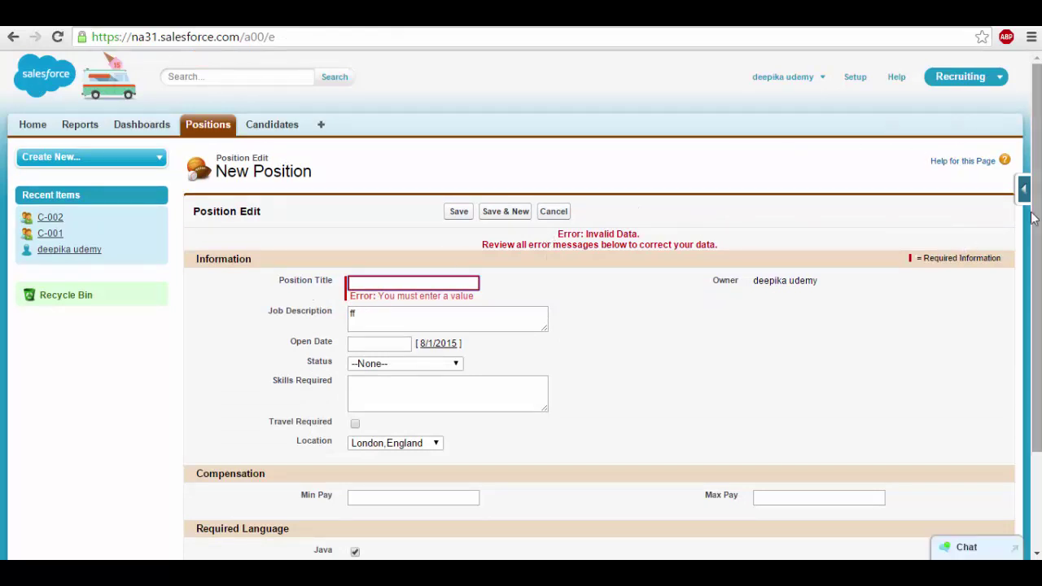
Step: Tick Required in the Location field's properties and save the Position layout
left_click(1026, 196)
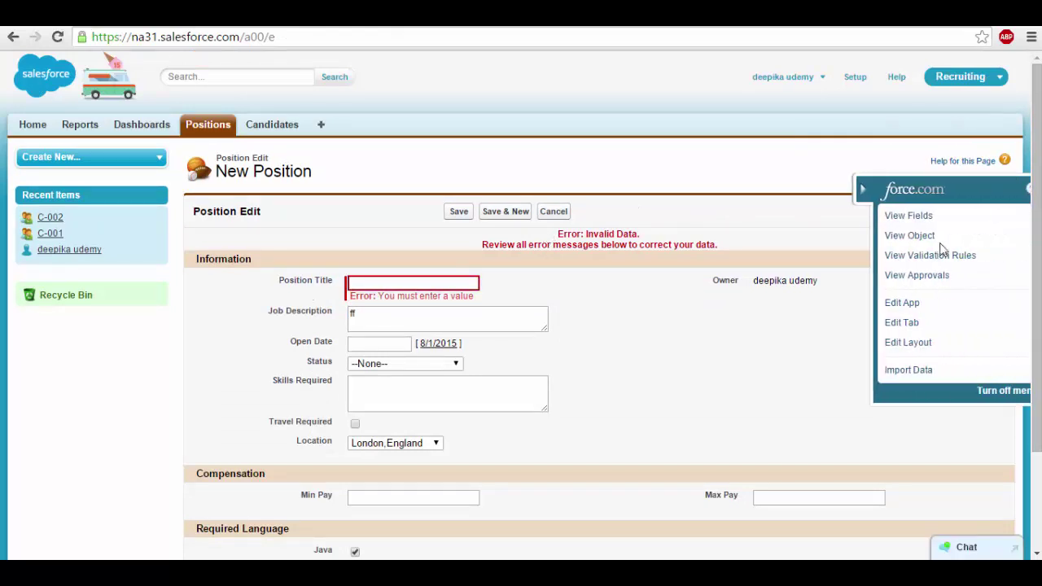
left_click(909, 348)
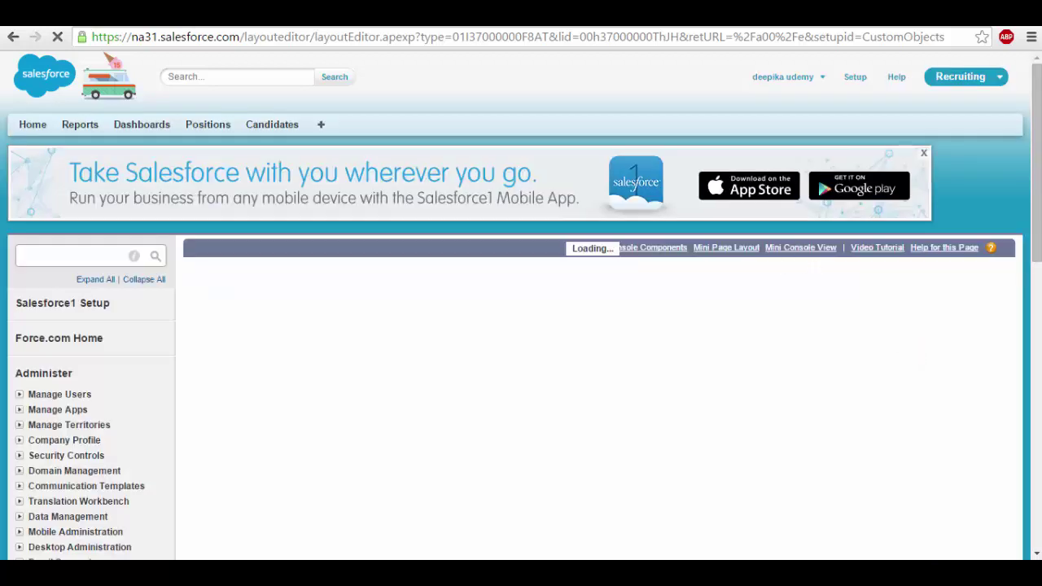
scroll(627, 395, "down", 10)
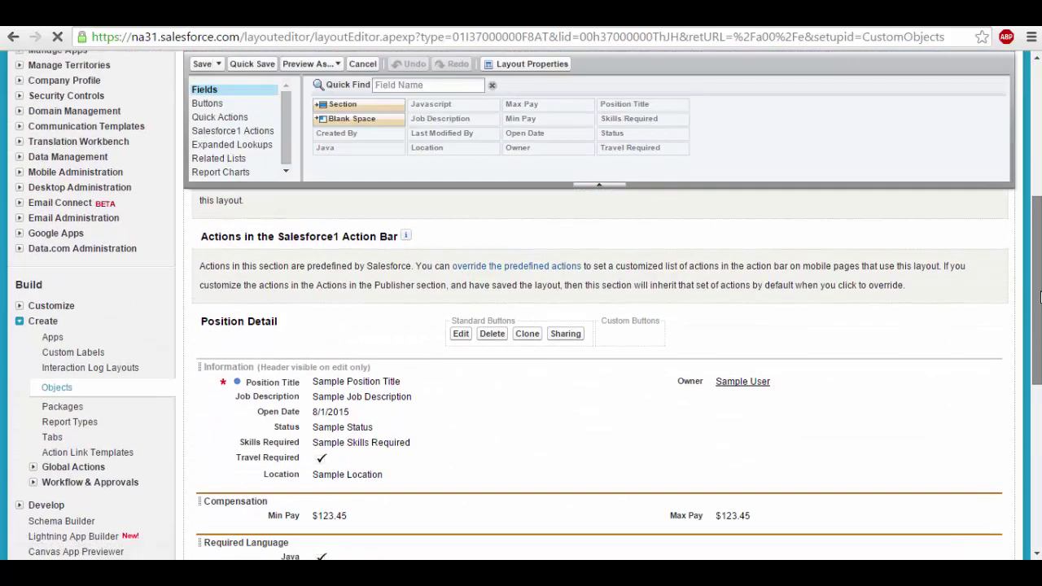
mouse_move(530, 419)
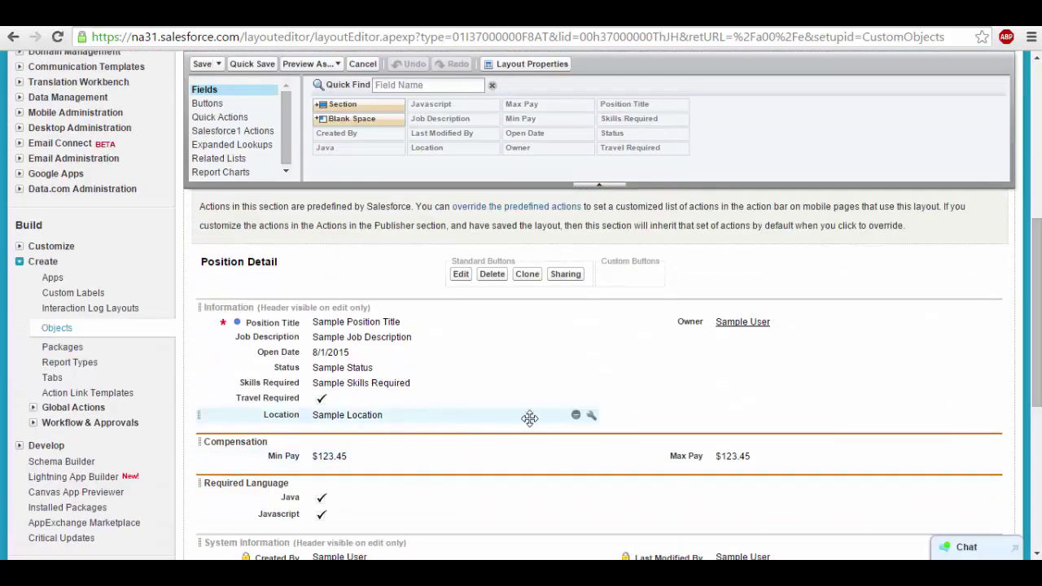
left_click(593, 416)
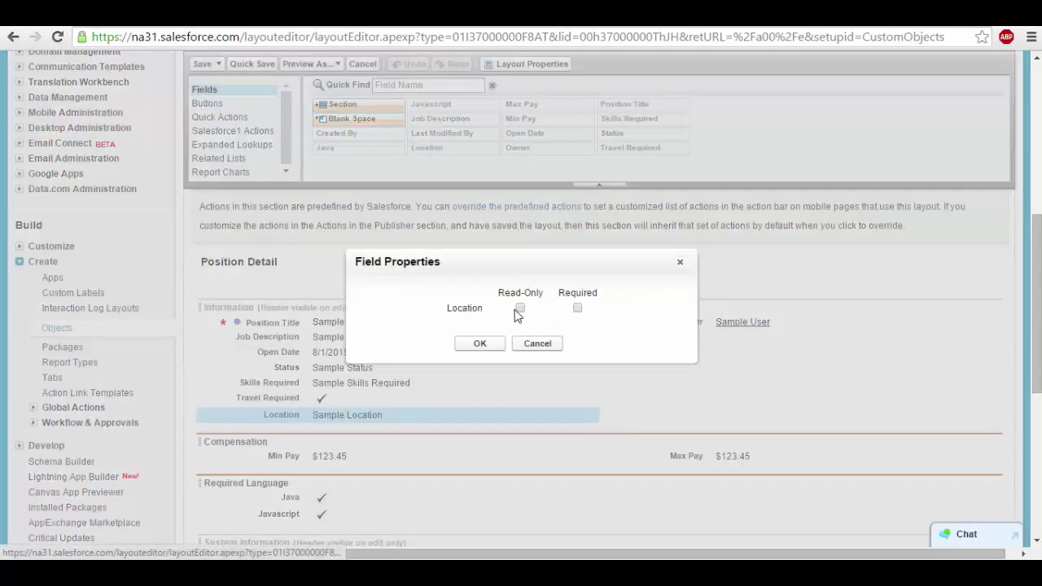
left_click(577, 307)
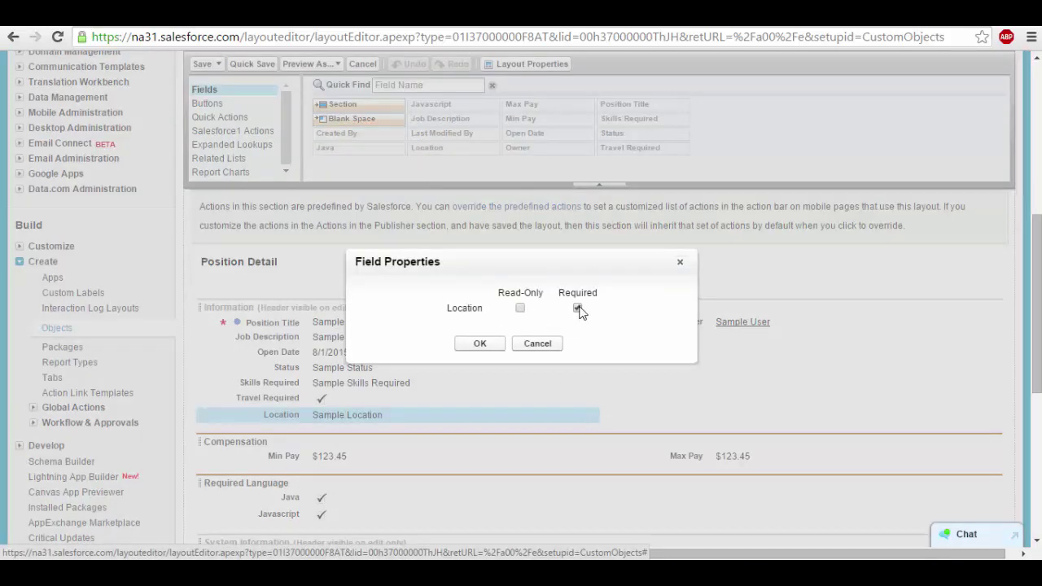
left_click(479, 344)
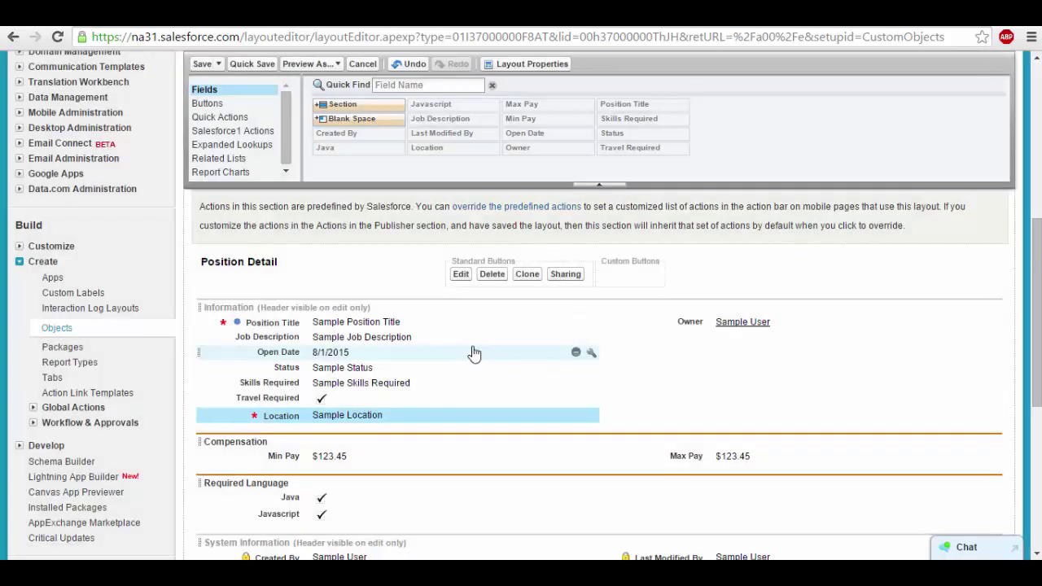
left_click(204, 67)
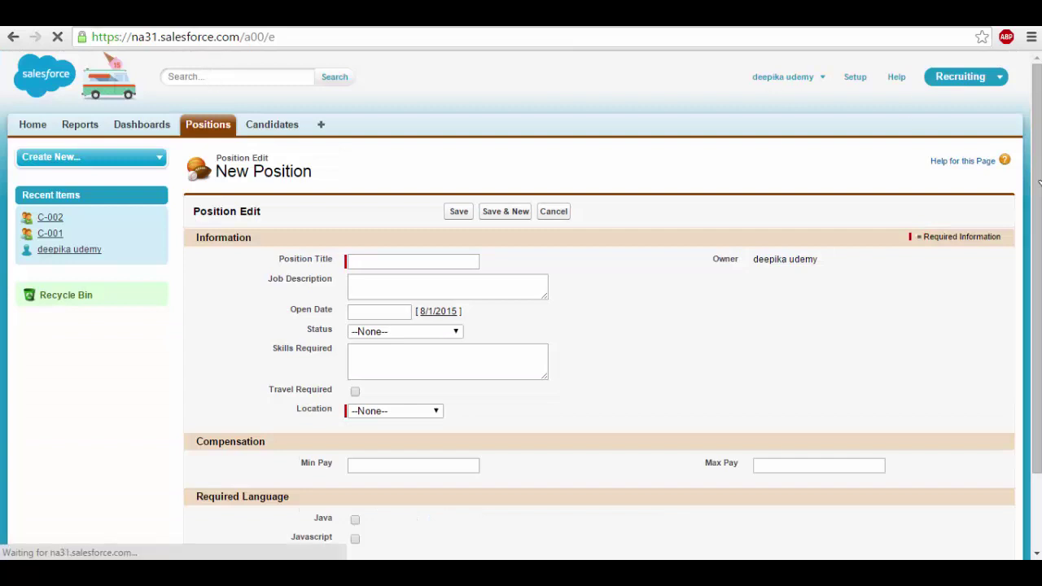
Step: Enter DF as Position Title, pick London,England as Location, and save the record
scroll(205, 70, "down", 1)
scroll(554, 295, "down", 1)
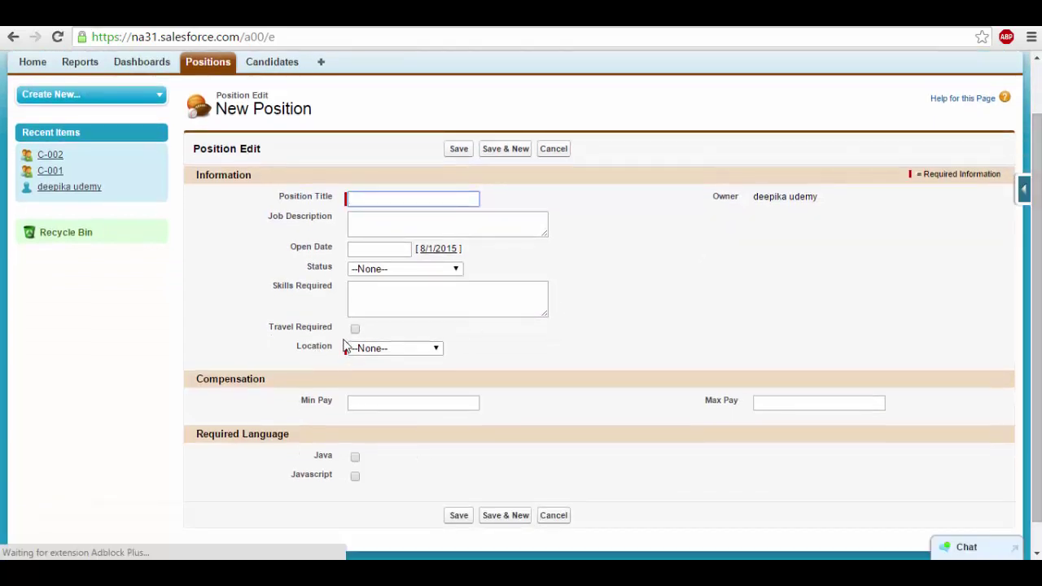
left_click(386, 350)
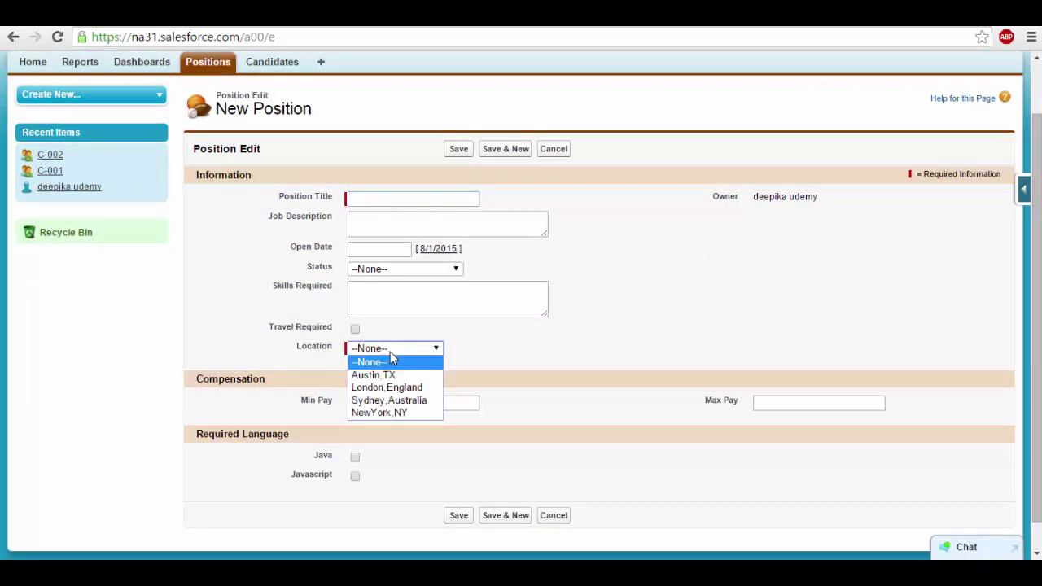
left_click(570, 351)
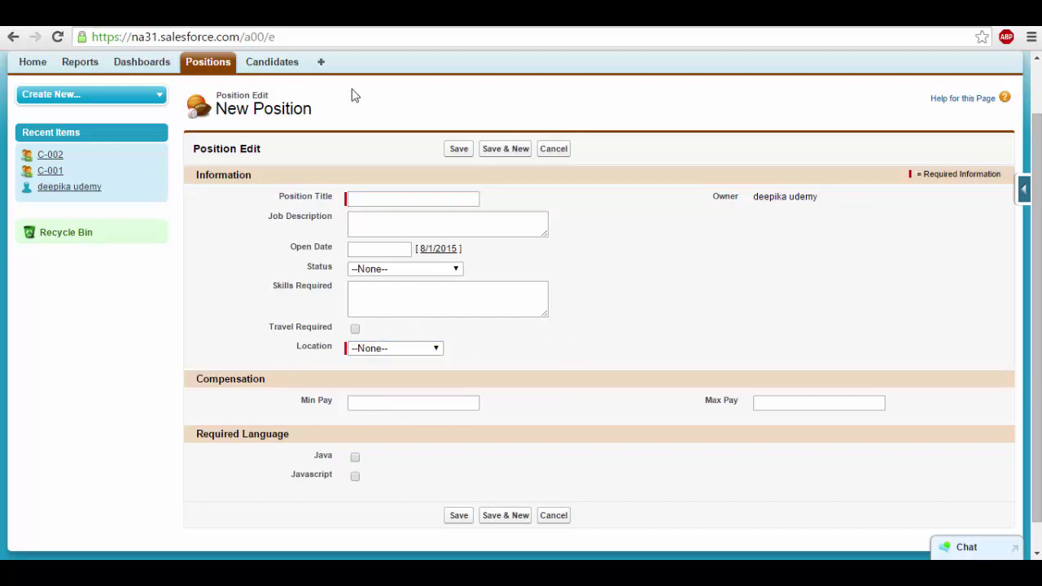
left_click(355, 203)
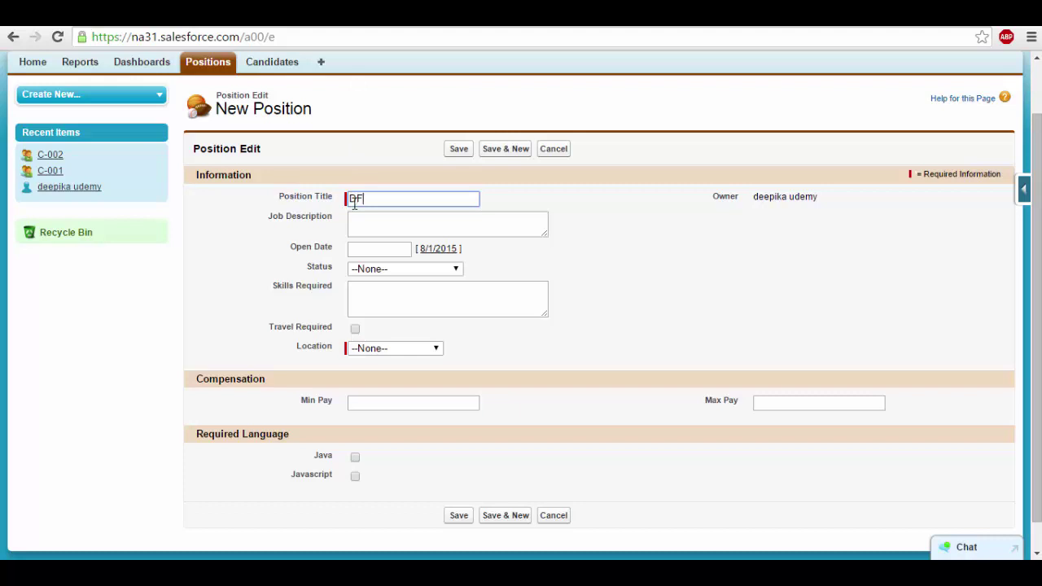
left_click(431, 348)
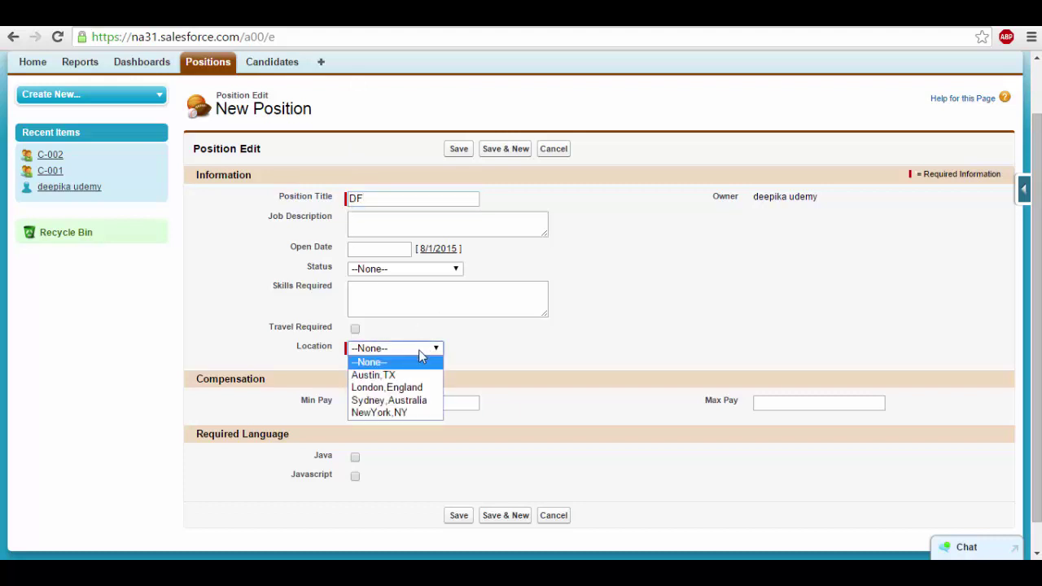
left_click(403, 389)
left_click(461, 518)
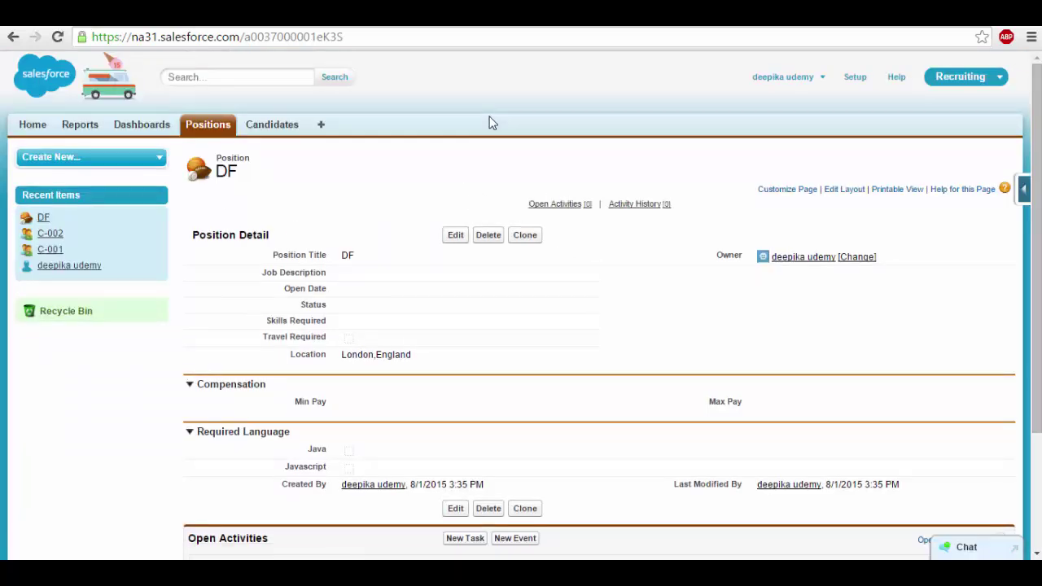
Step: Start a new Candidate record from the Candidates tab
left_click(280, 130)
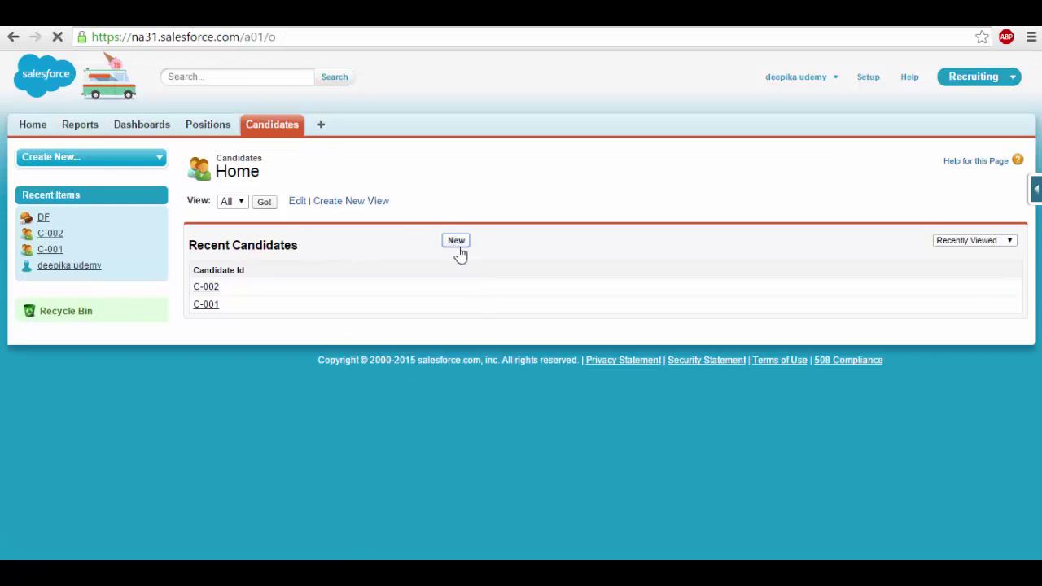
left_click(457, 244)
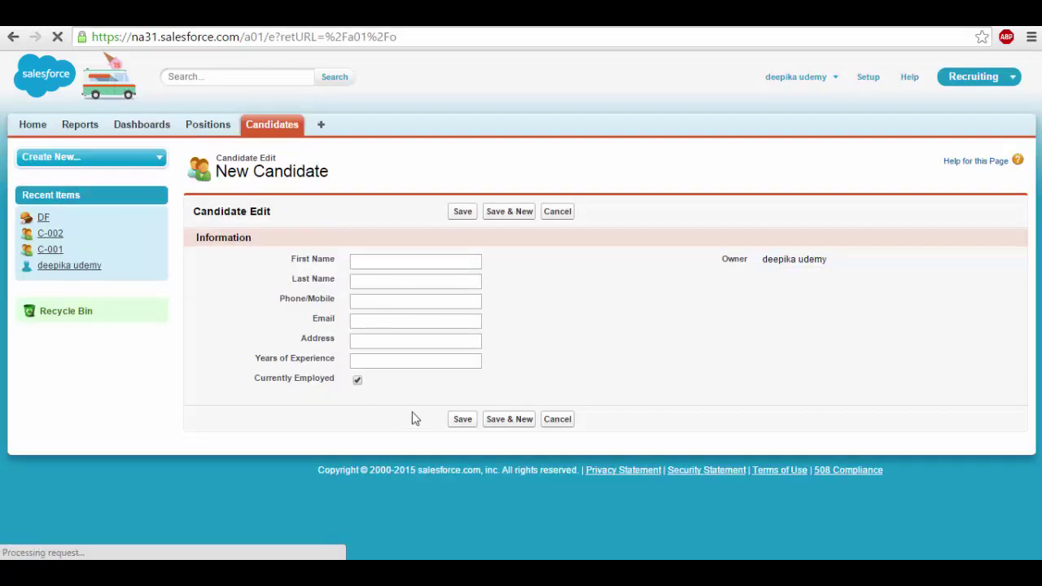